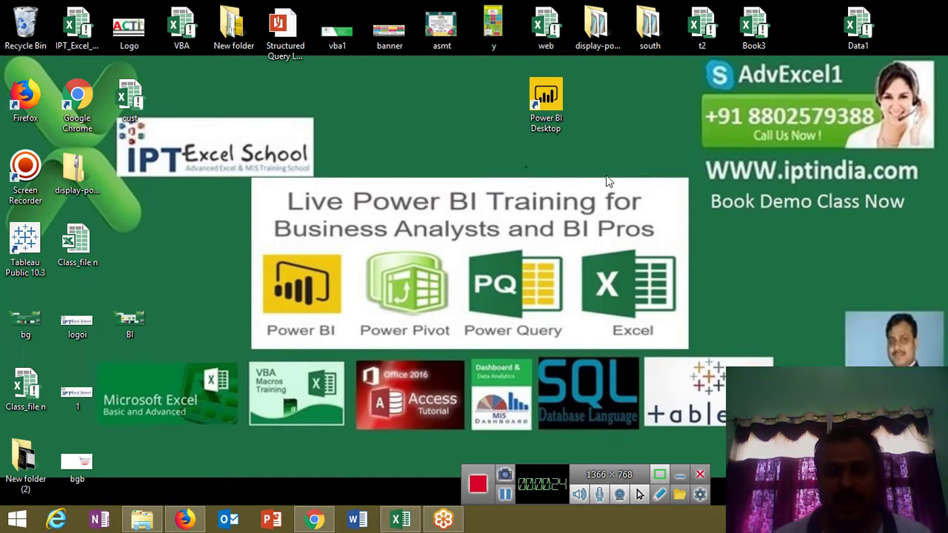
Launch Power BI Desktop and choose Try free on its welcome dialog.
double_click(564, 111)
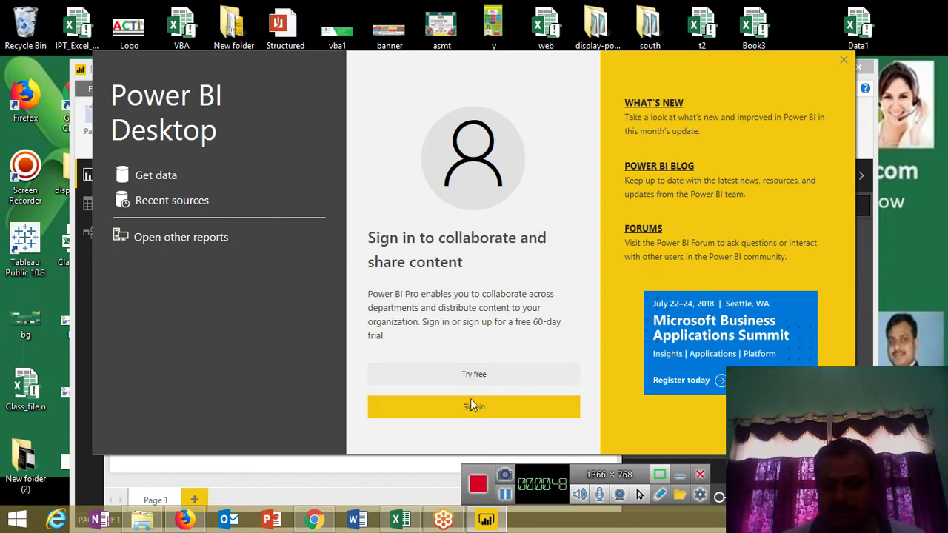
click(475, 373)
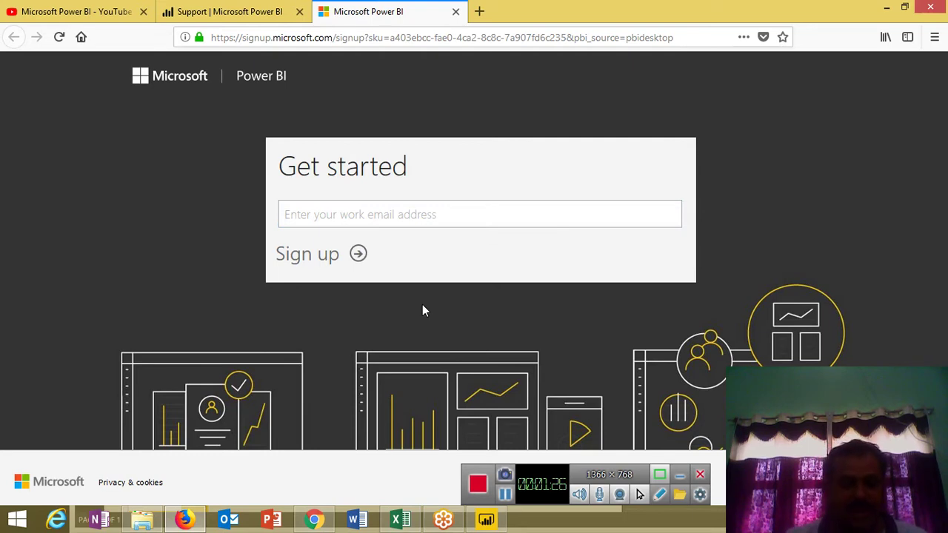
Enter the work email address on the Get started card and sign up.
click(415, 217)
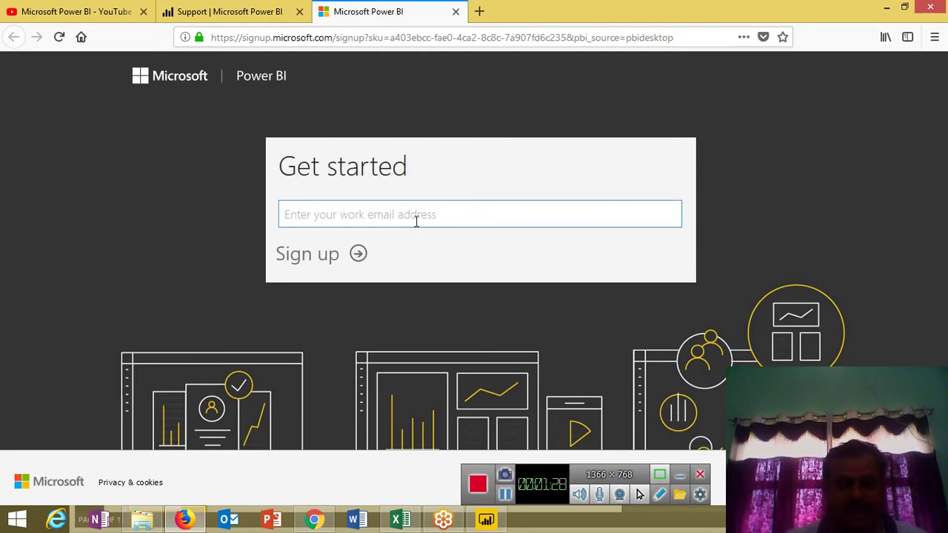
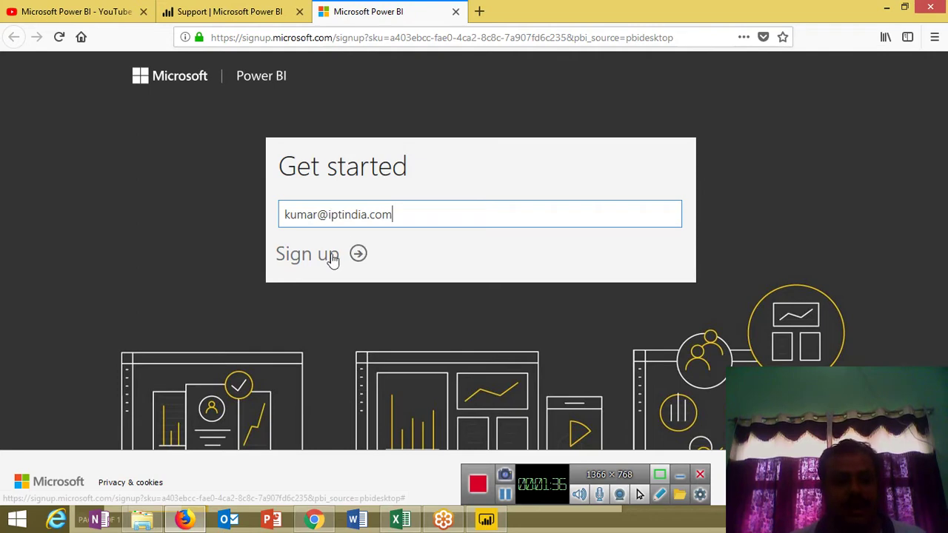
click(332, 255)
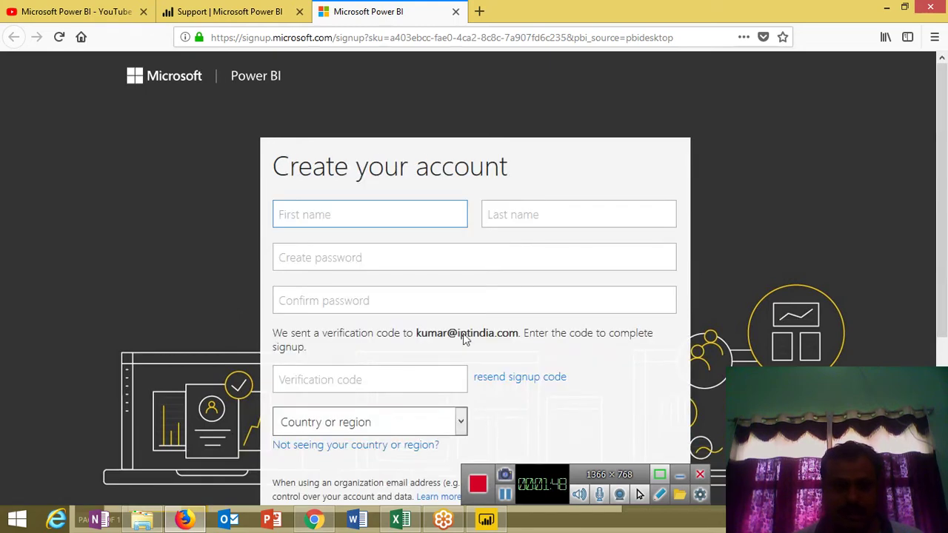
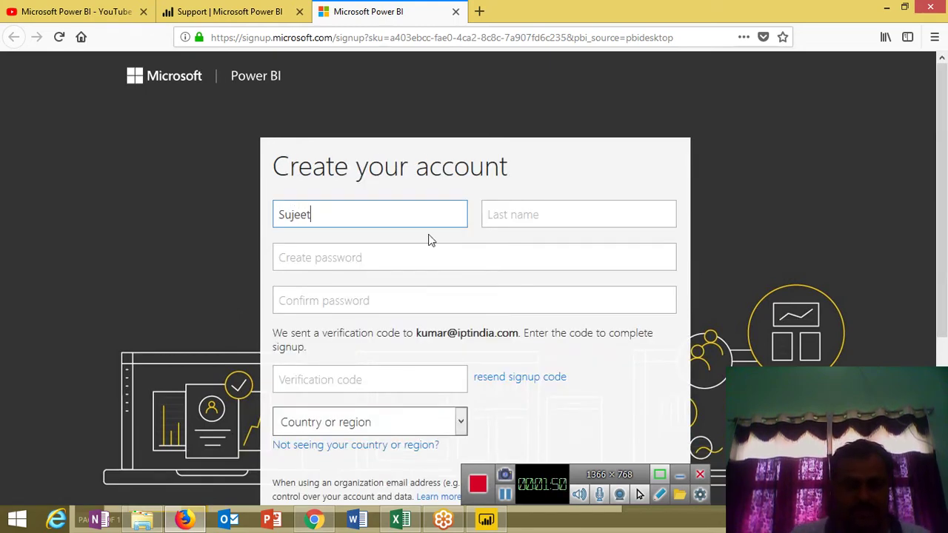
Fill in the account's first name, last name, password and password confirmation.
key(Tab)
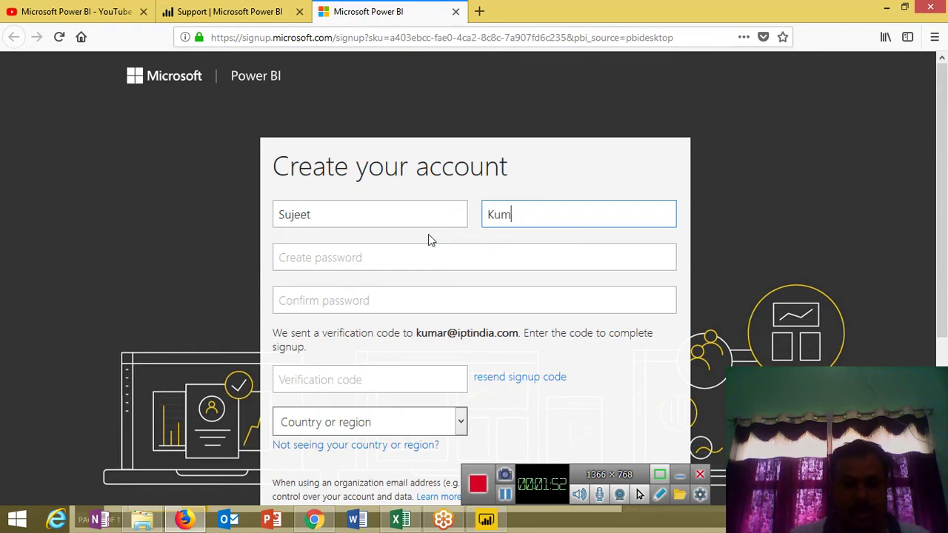
key(Tab)
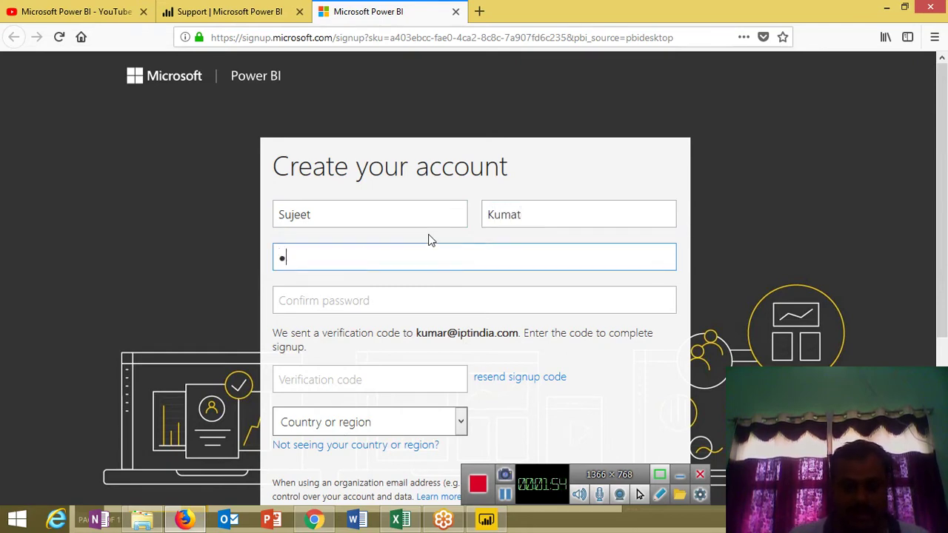
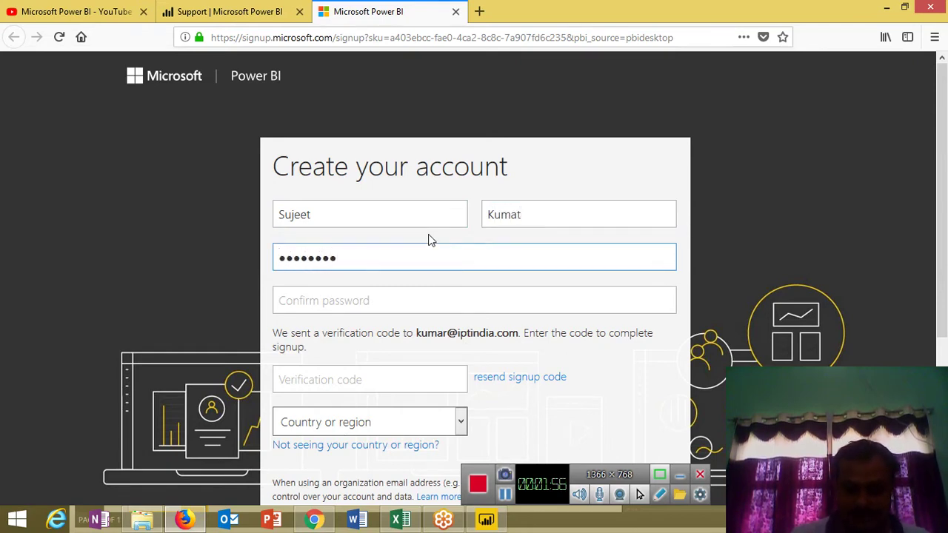
key(Tab)
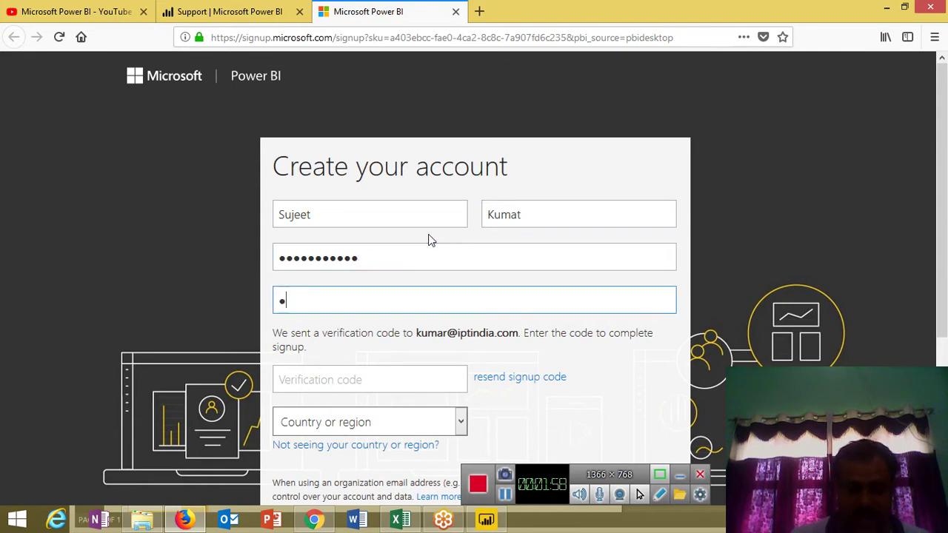
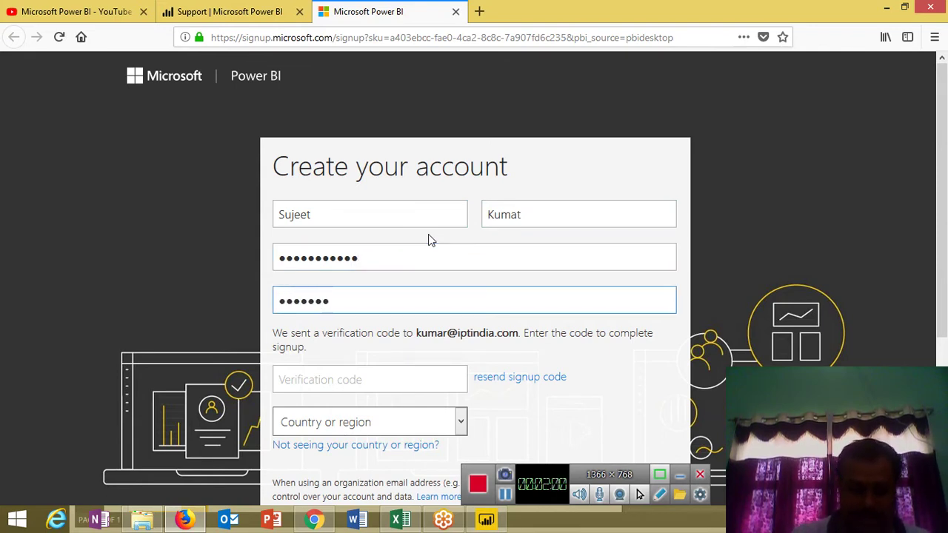
key(Tab)
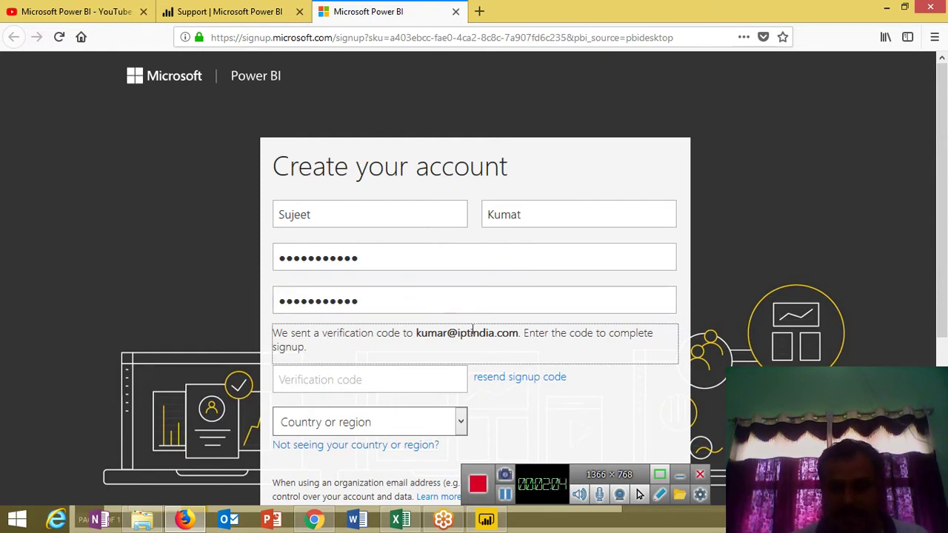
Start Outlook for the code email and set the country or region to India.
drag(943, 223, 944, 294)
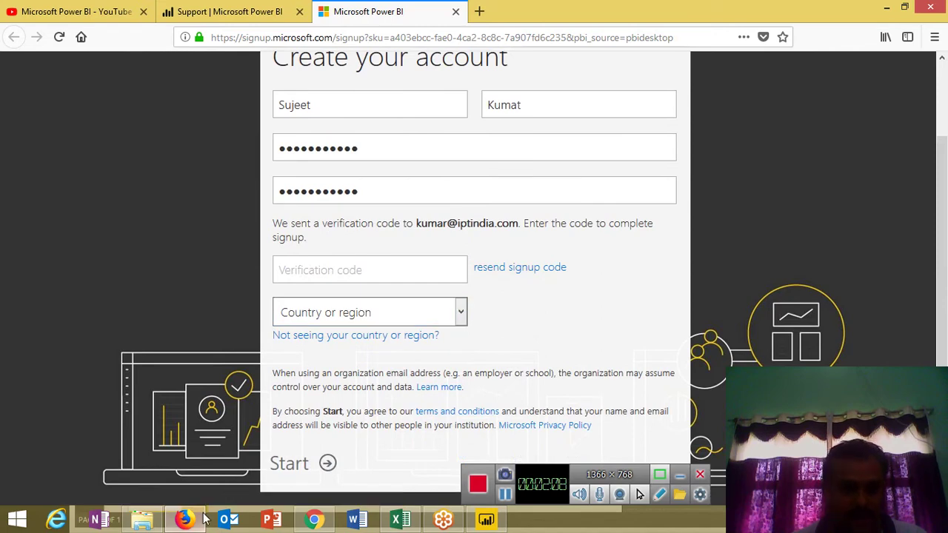
click(230, 522)
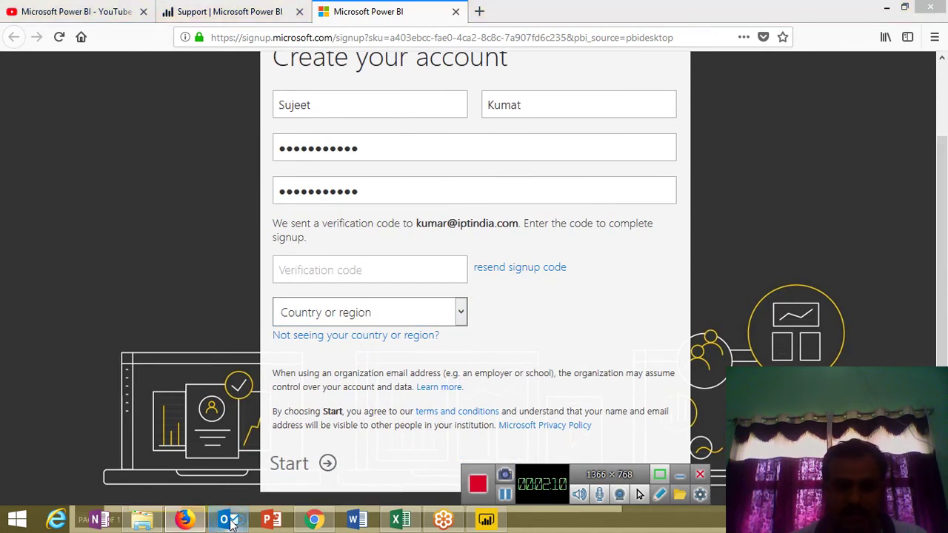
click(290, 316)
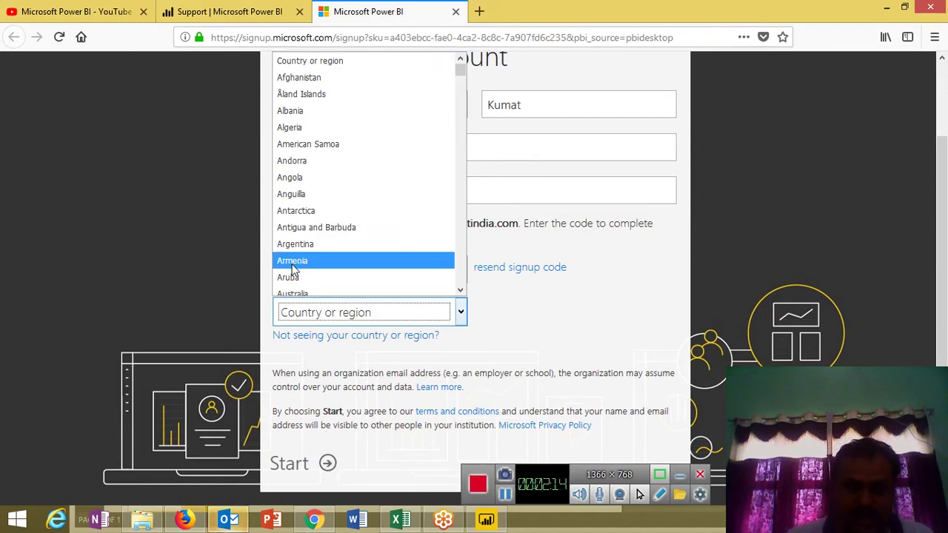
key(i)
key(Down)
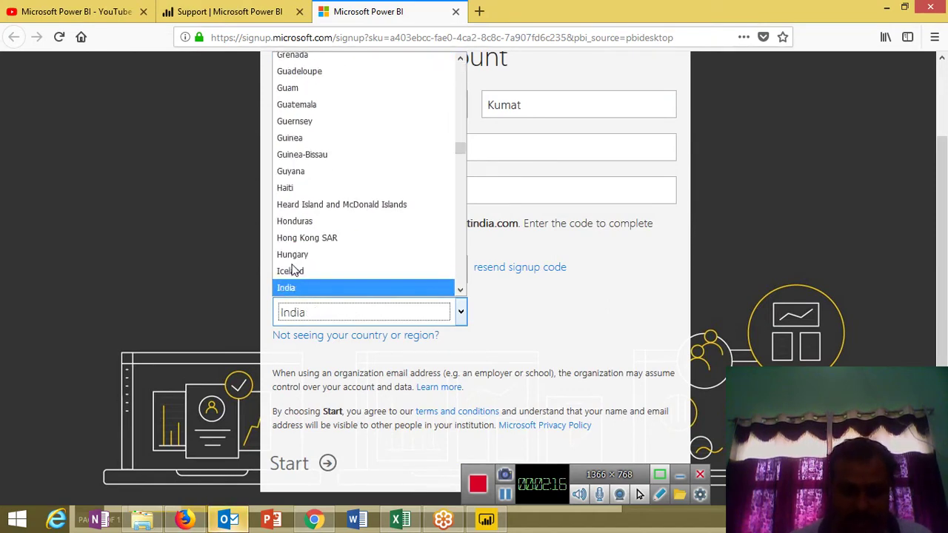
key(Return)
click(292, 271)
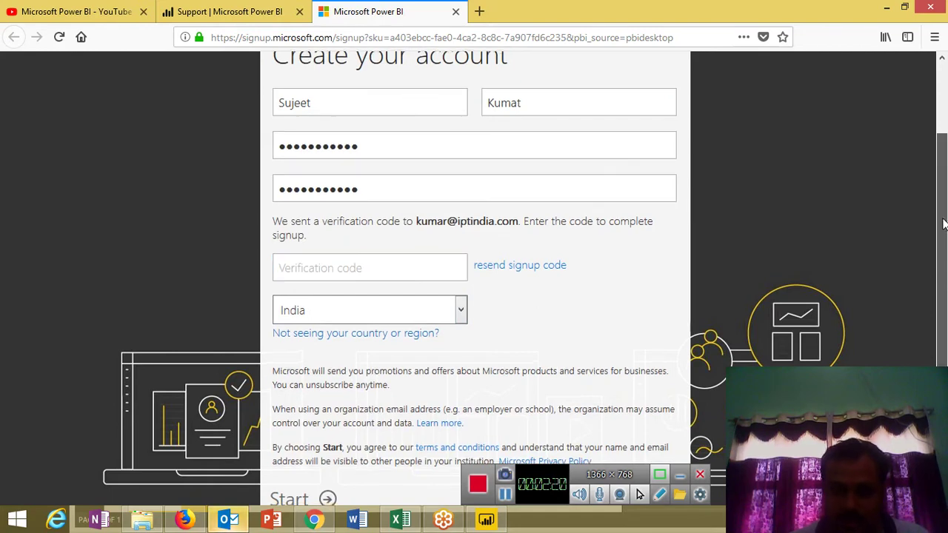
drag(941, 222, 945, 296)
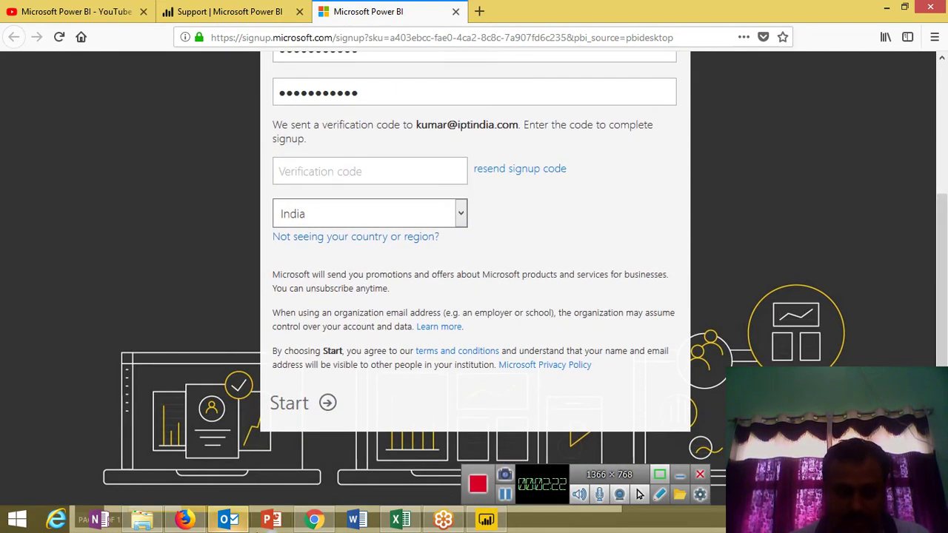
Fetch new mail in Outlook for the verification code, then return to the sign-up form.
click(244, 521)
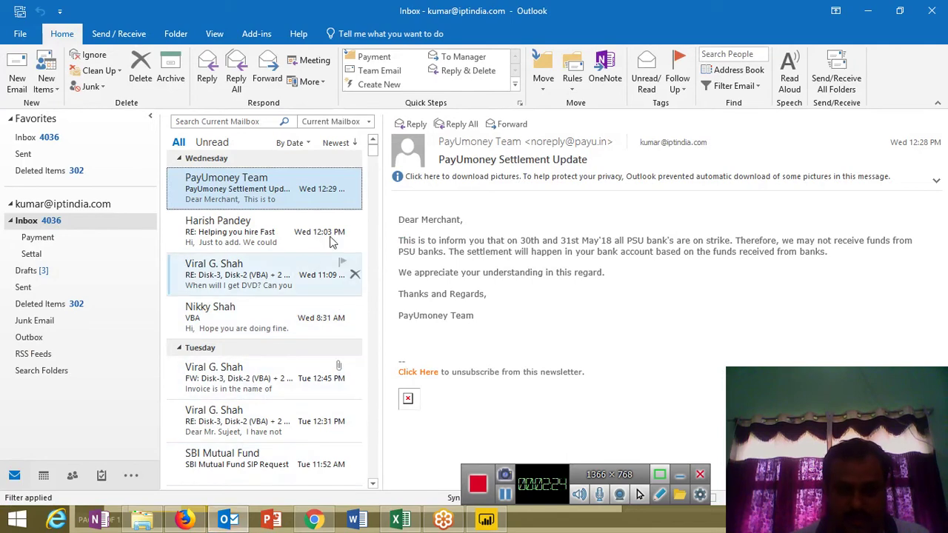
click(847, 67)
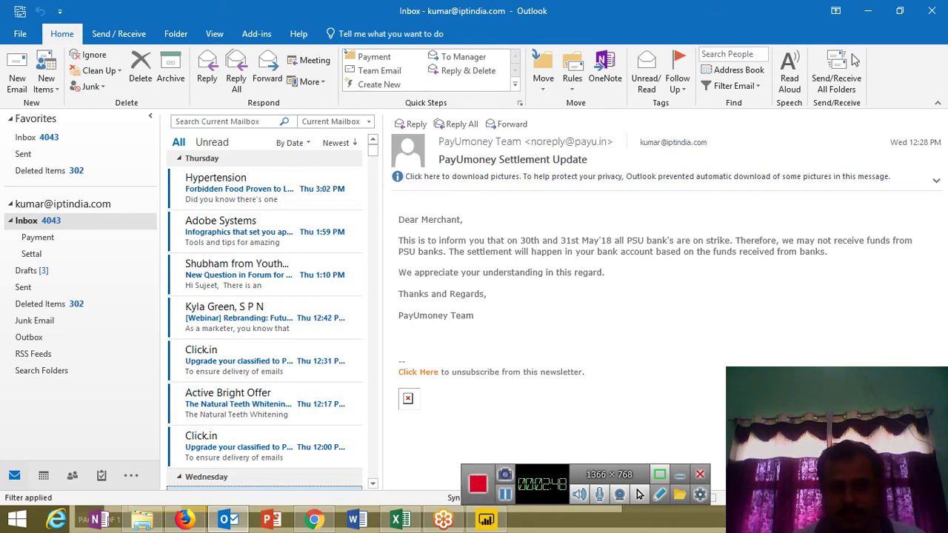
click(840, 74)
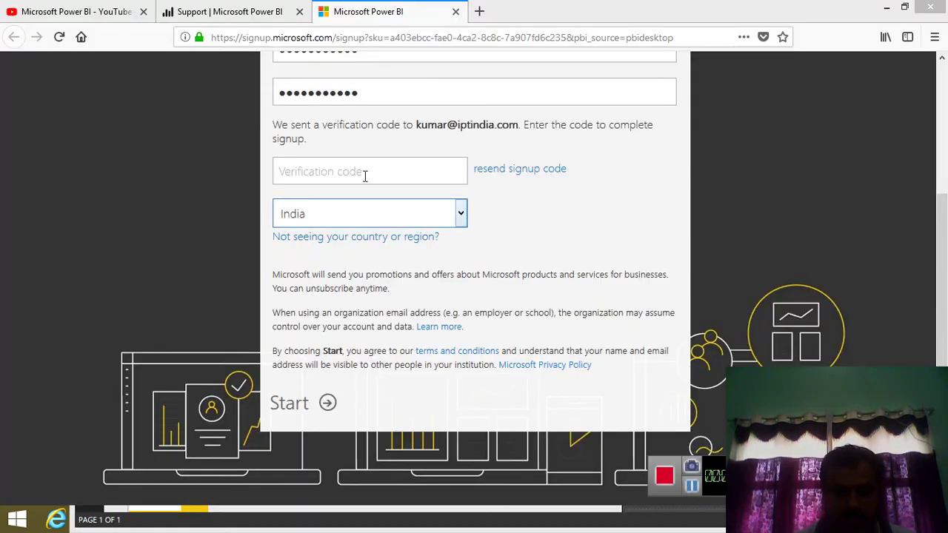
click(363, 171)
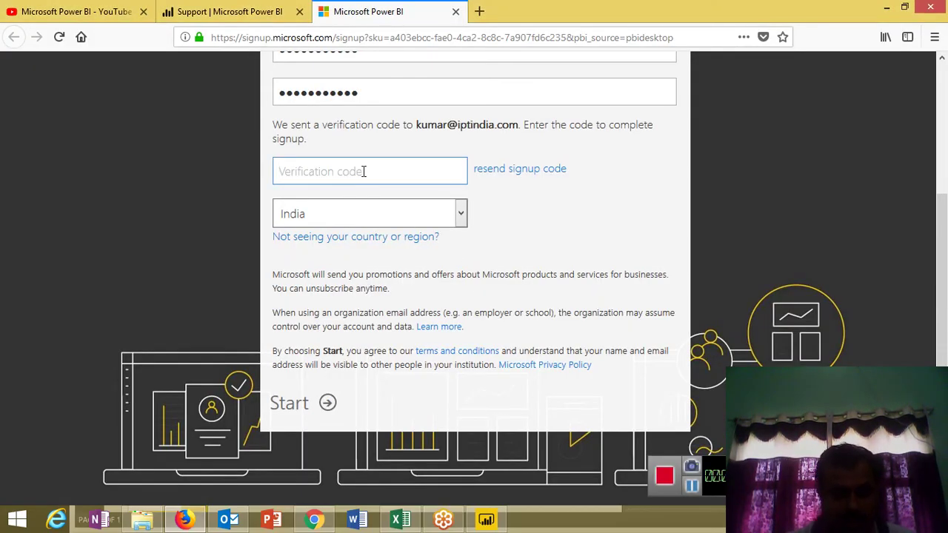
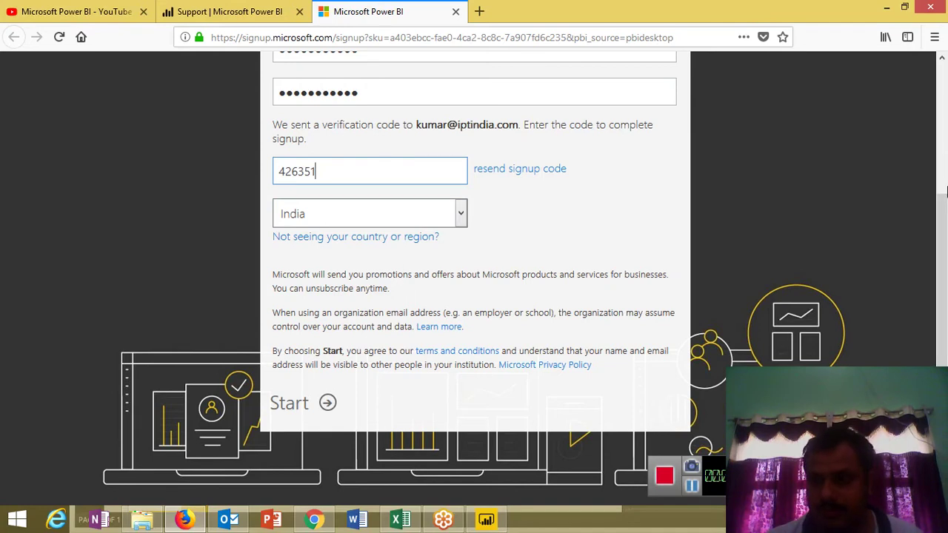
Enter the emailed verification code and submit the sign-up to create the account.
drag(944, 191, 944, 256)
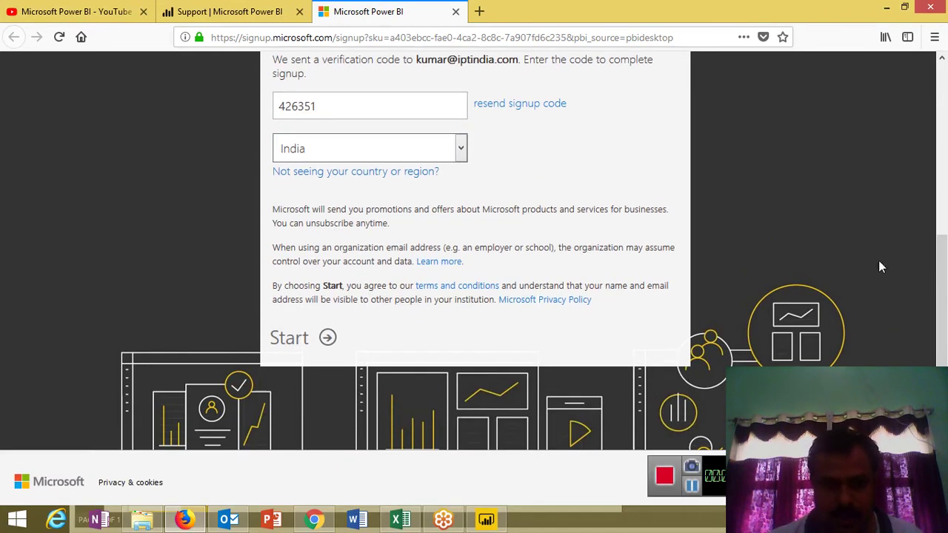
click(326, 338)
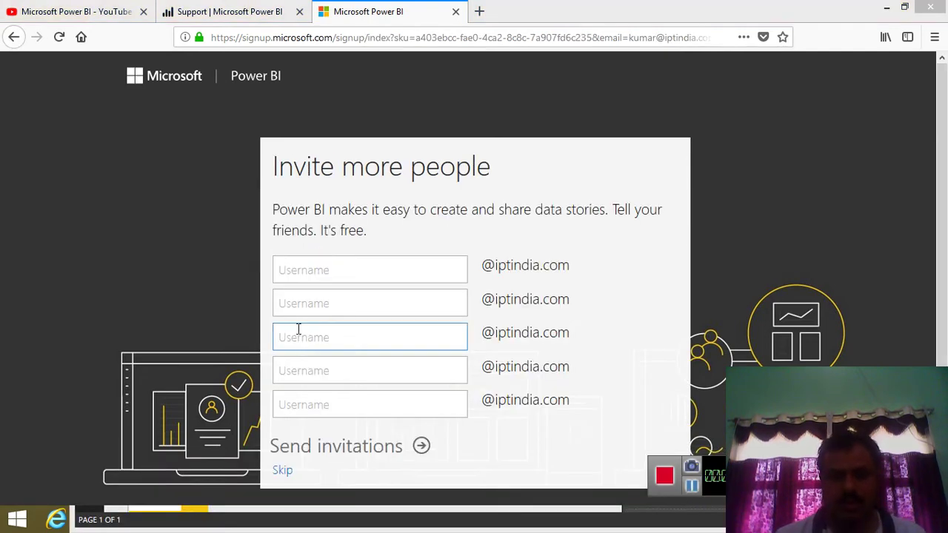
Enter two colleague usernames, fixing a typo in the second, and send the invitations.
click(293, 274)
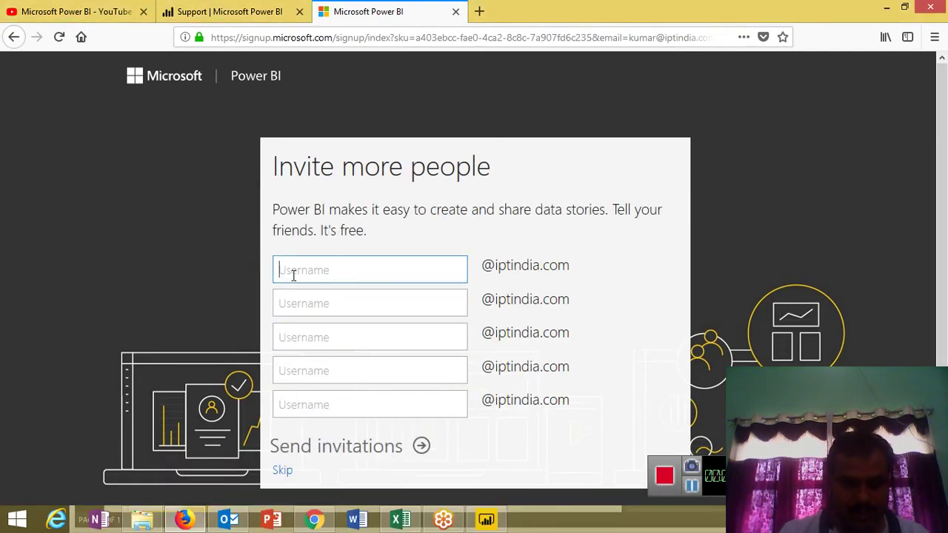
text(kuma)
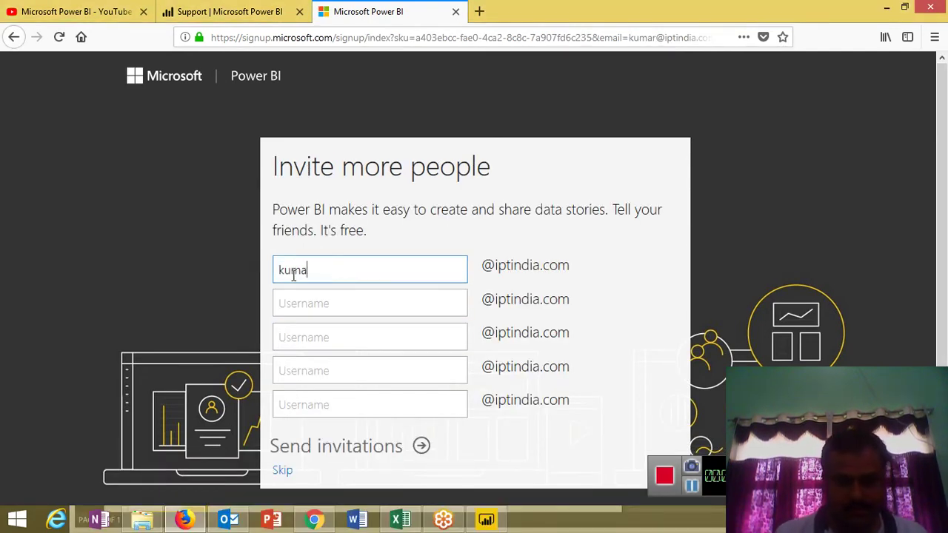
text(r)
key(Tab)
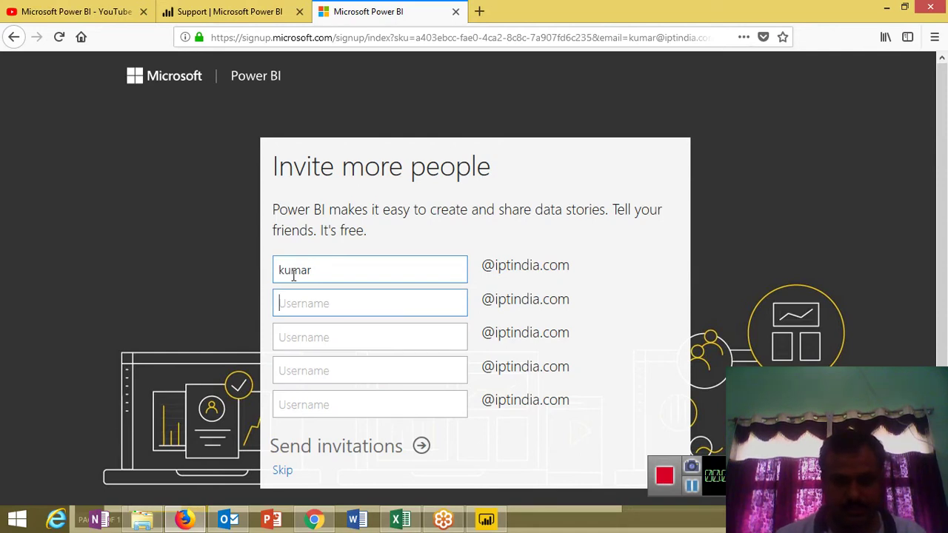
click(312, 273)
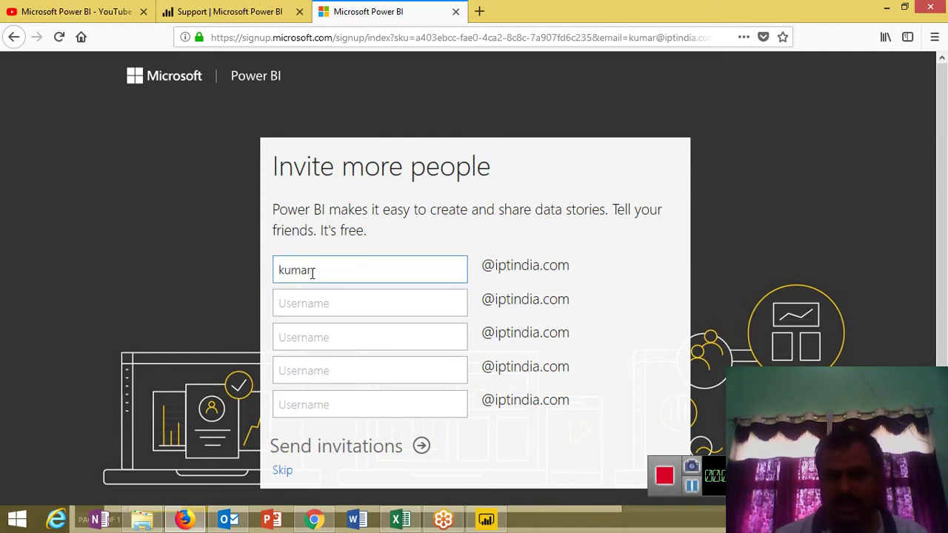
click(306, 296)
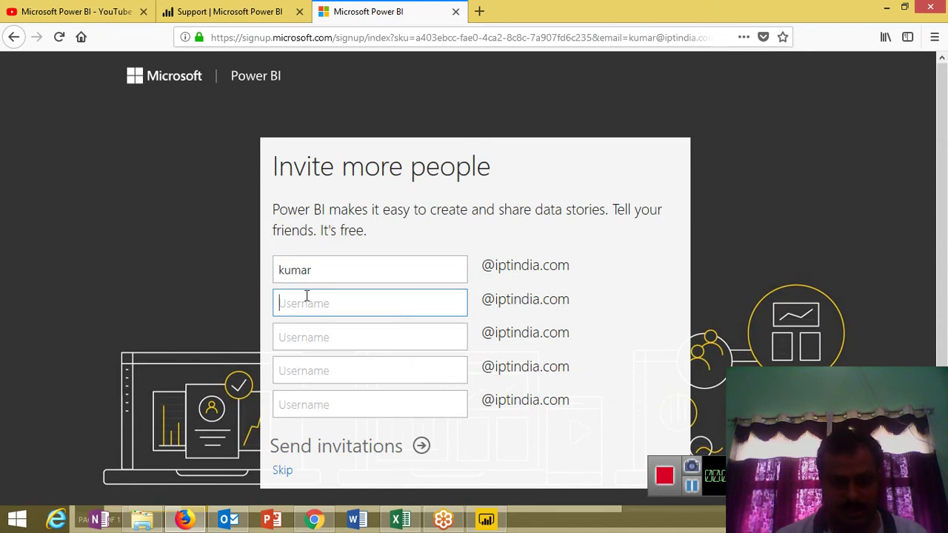
text(Bi)
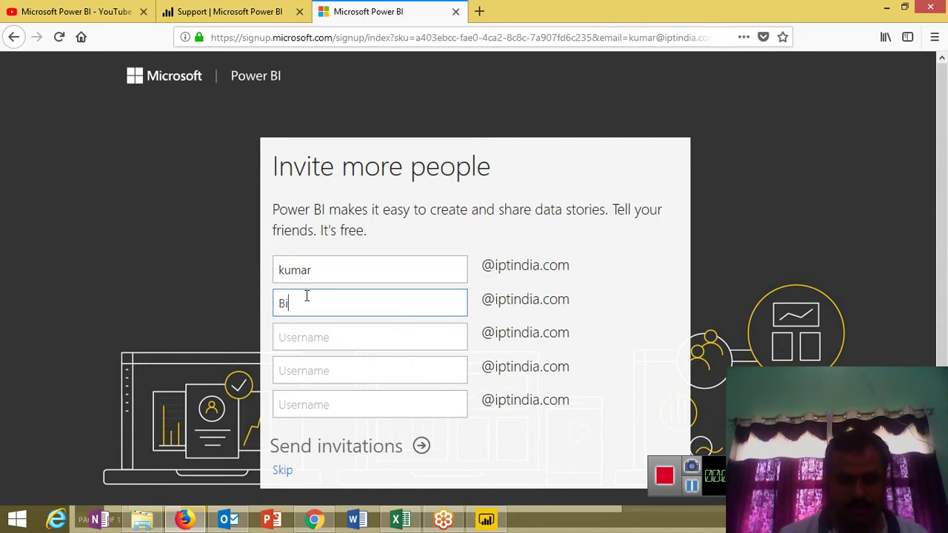
text(P)
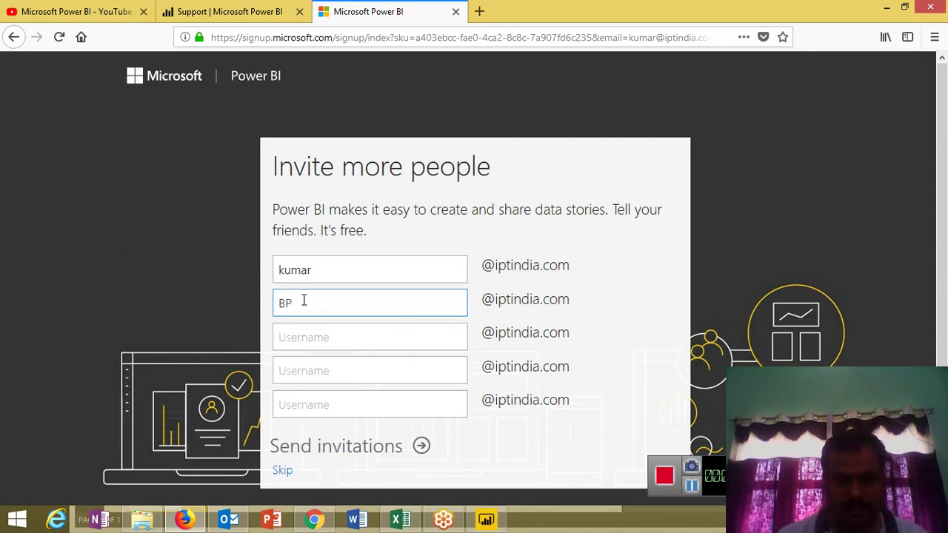
key(BackSpace)
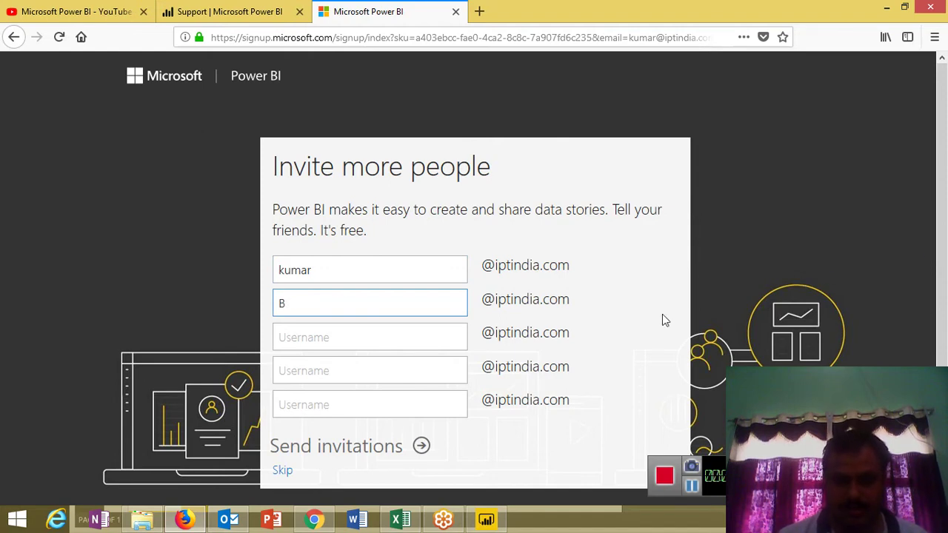
text(I)
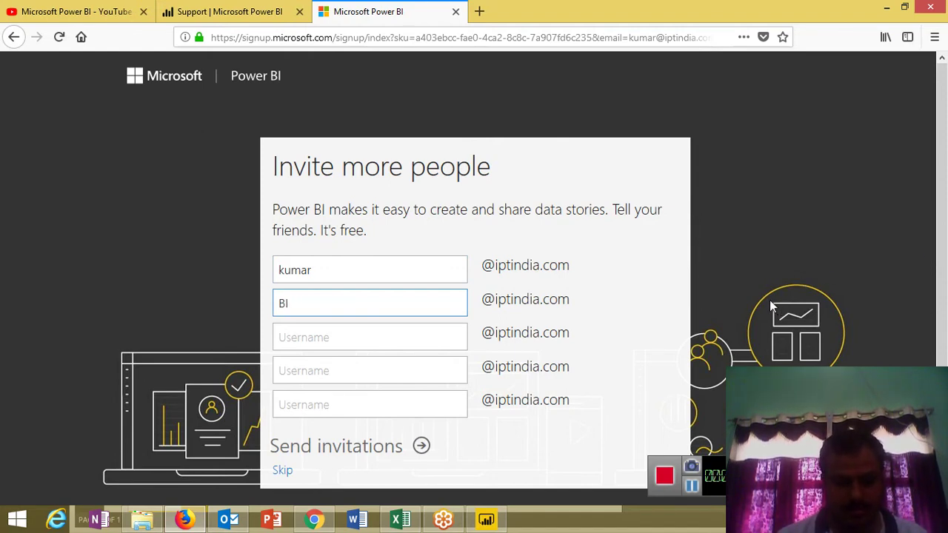
scroll(944, 352, down, 2)
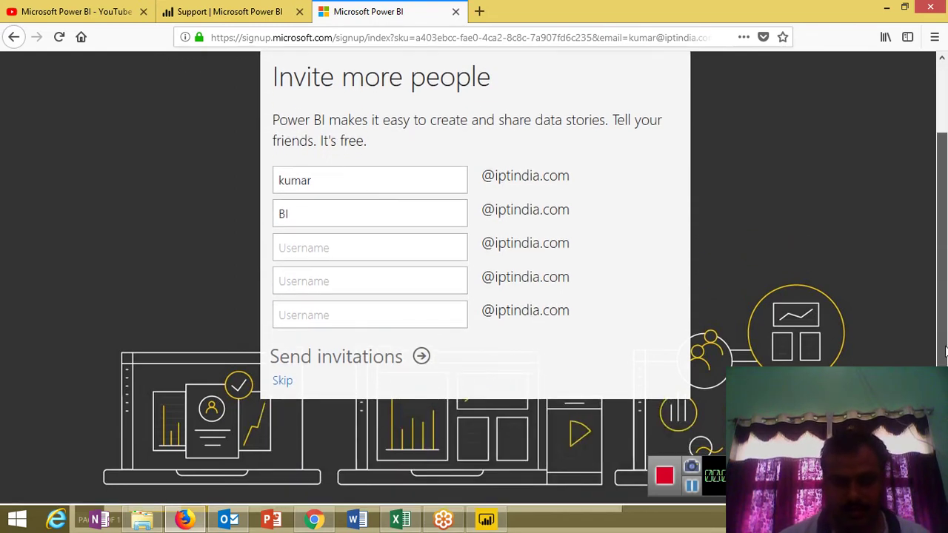
click(420, 362)
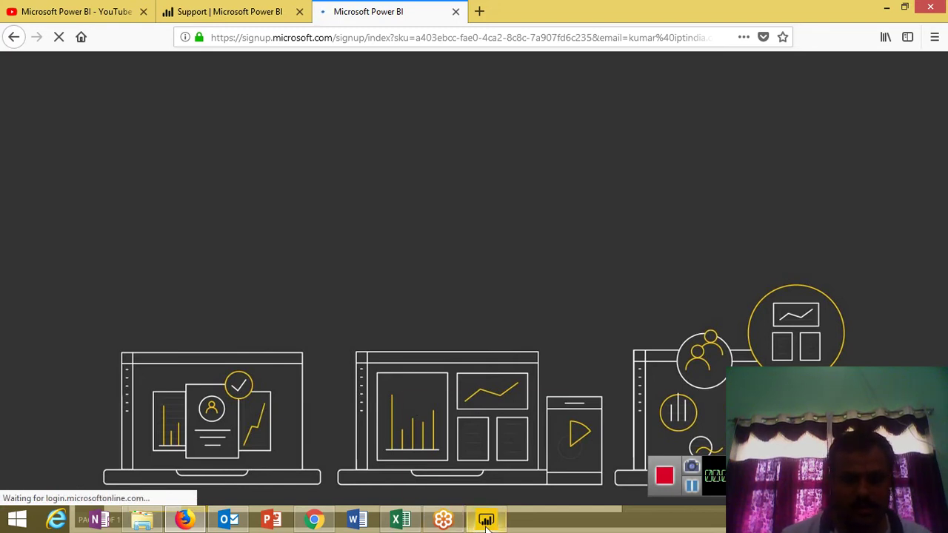
Sign in to Power BI Desktop with the new work e-mail and bring up the Office 365 settings page.
mouse_move(483, 522)
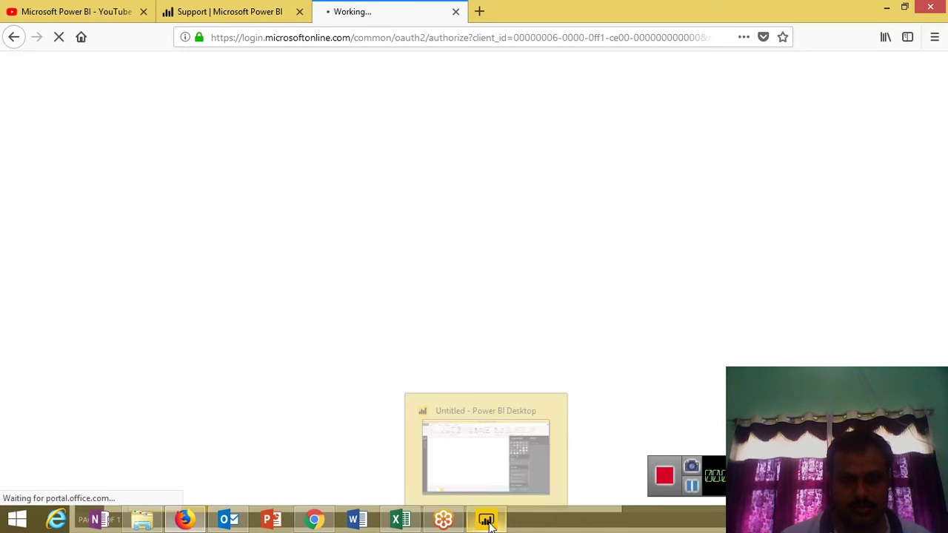
click(474, 451)
click(469, 409)
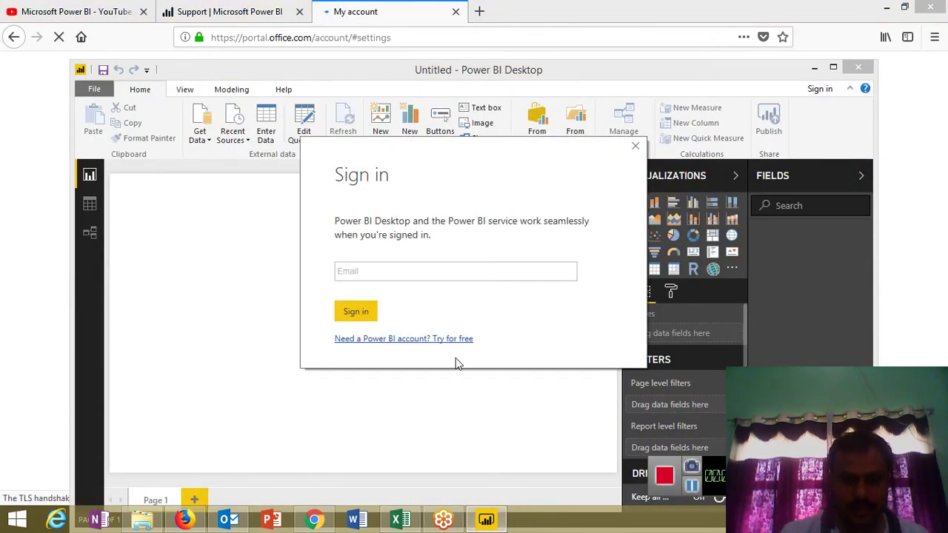
click(424, 273)
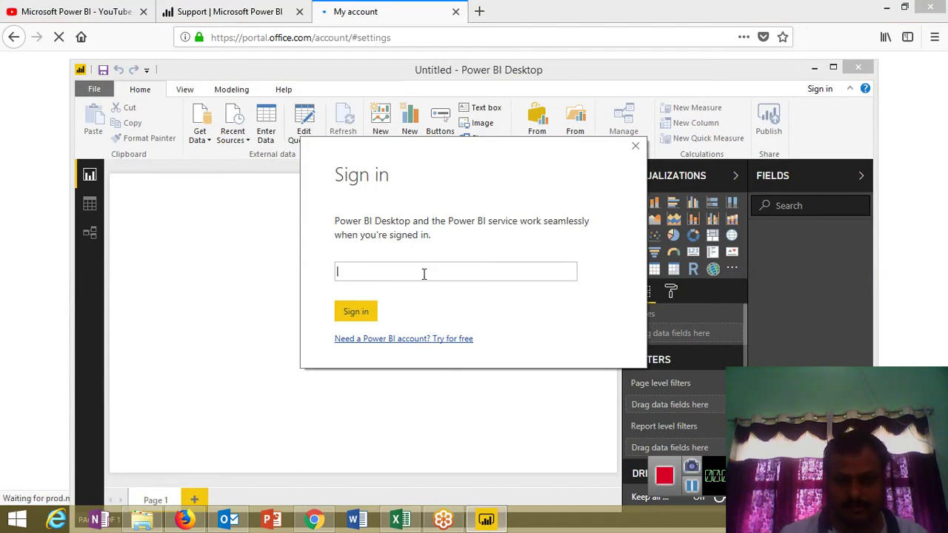
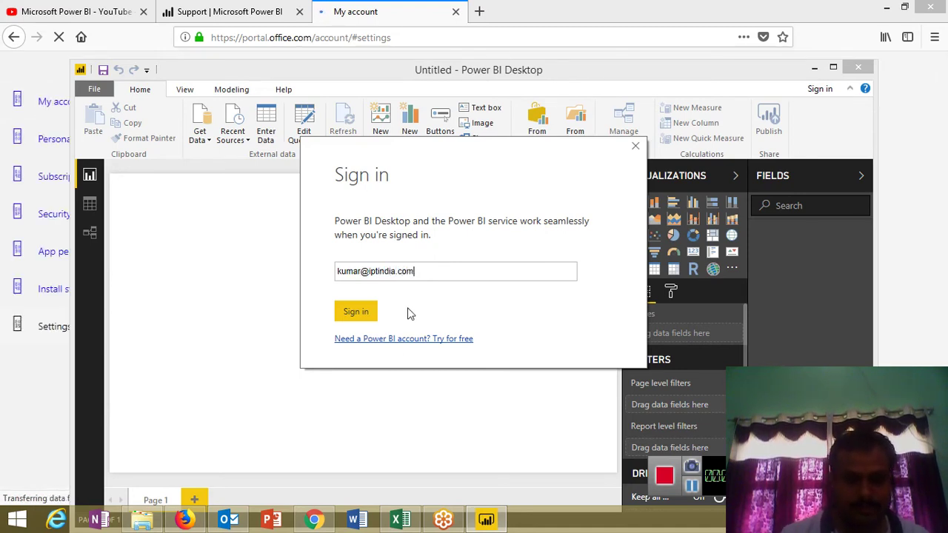
click(350, 317)
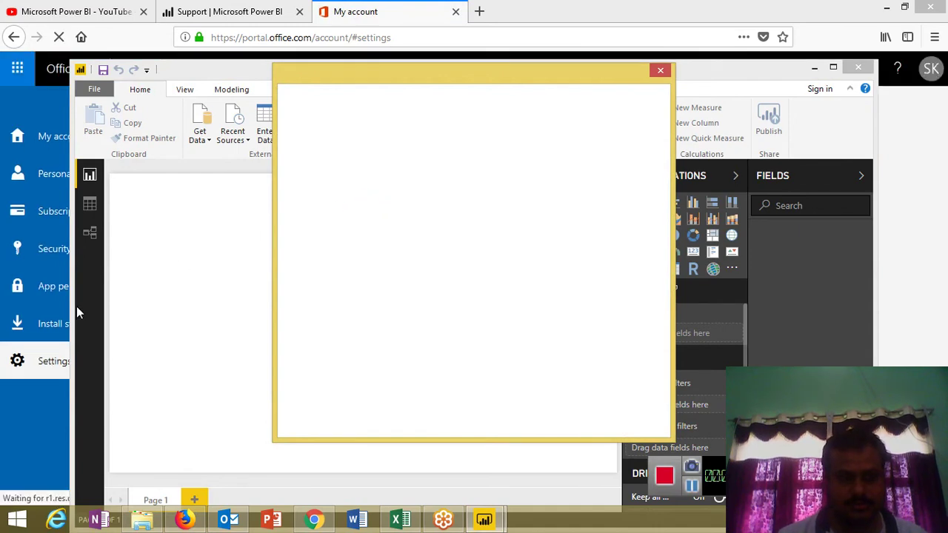
click(30, 405)
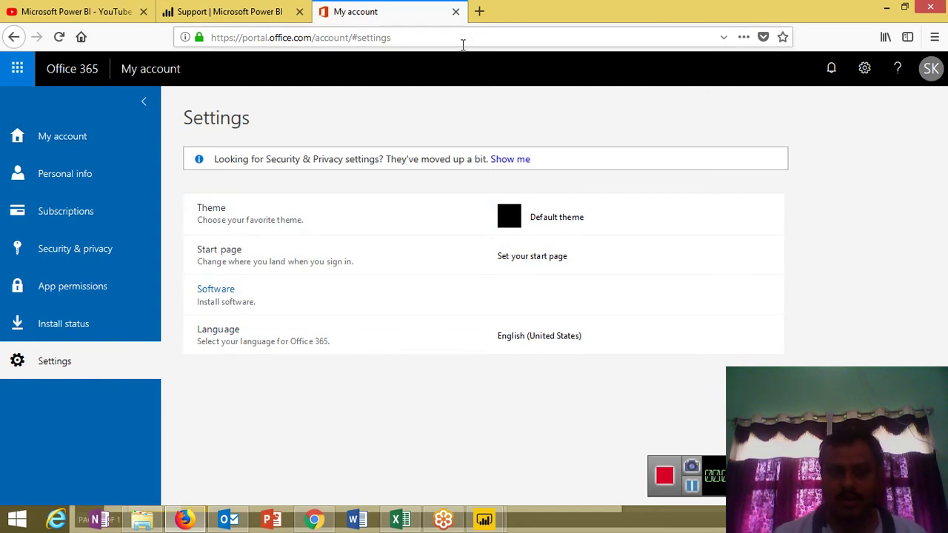
Restore the Power BI sign-in window and submit a first password attempt.
key(super+d)
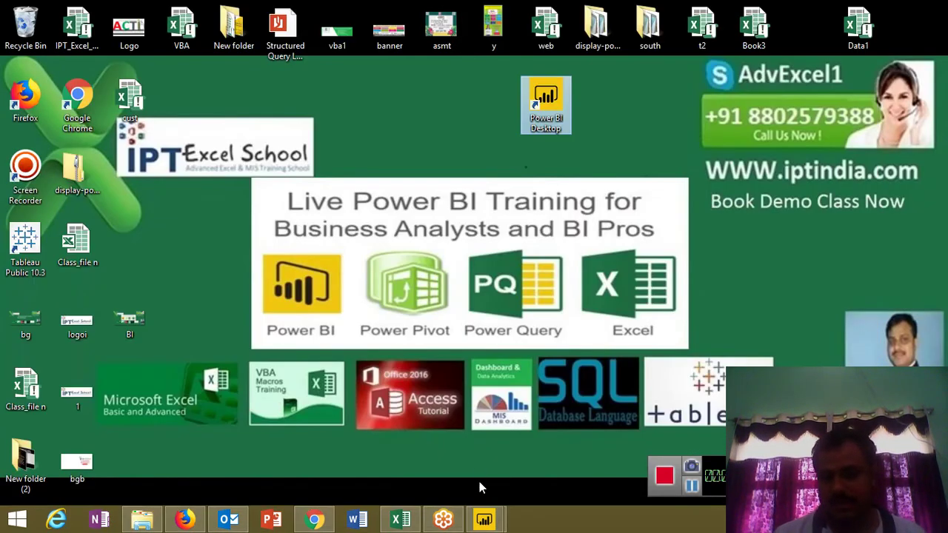
mouse_move(487, 522)
click(509, 481)
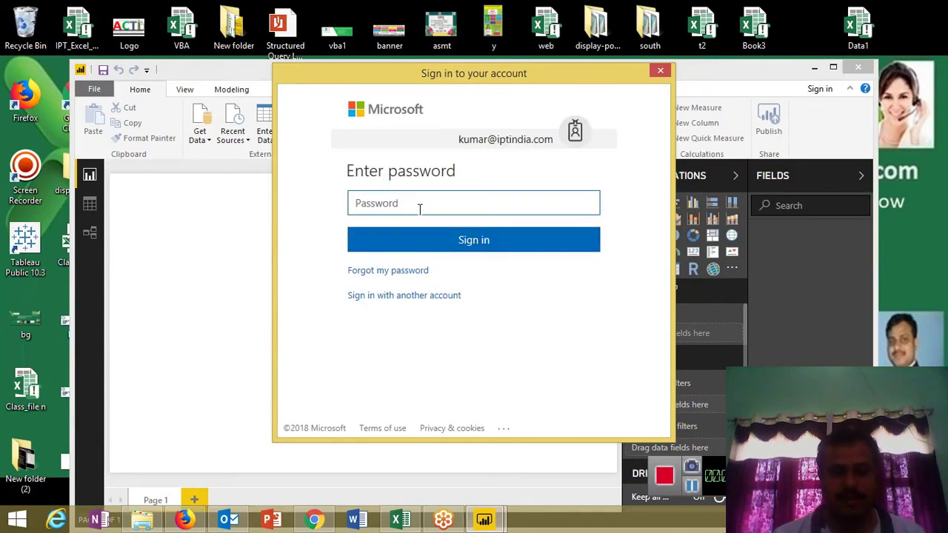
text(aaaa)
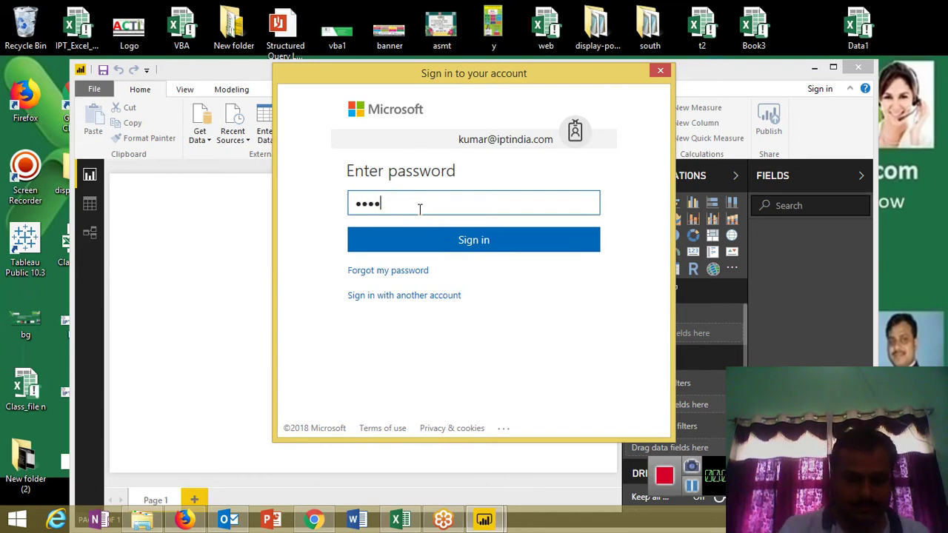
text(aaaaaa)
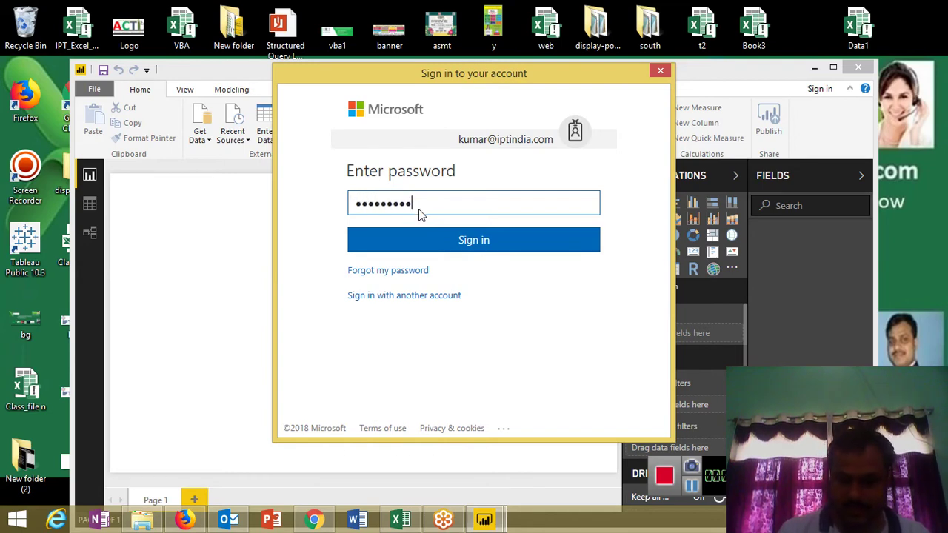
text(aa)
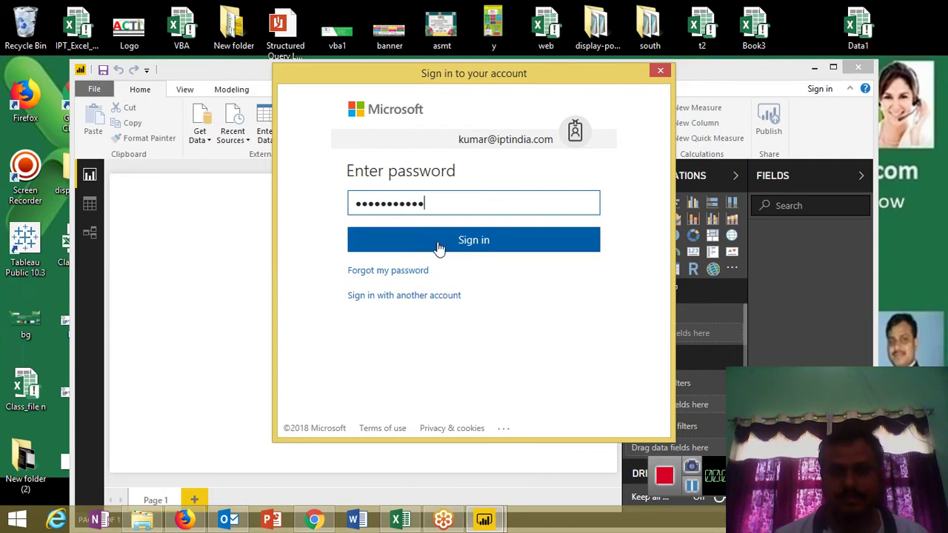
click(434, 245)
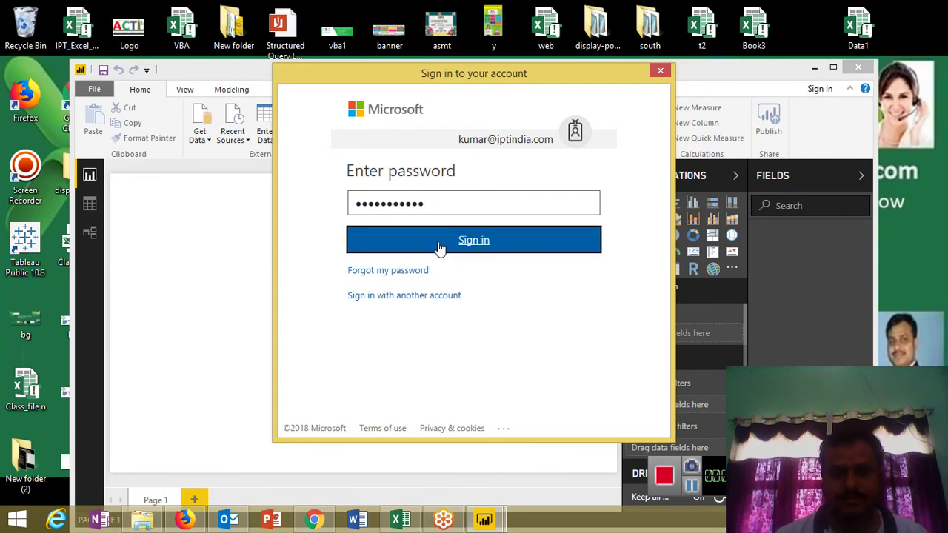
click(475, 245)
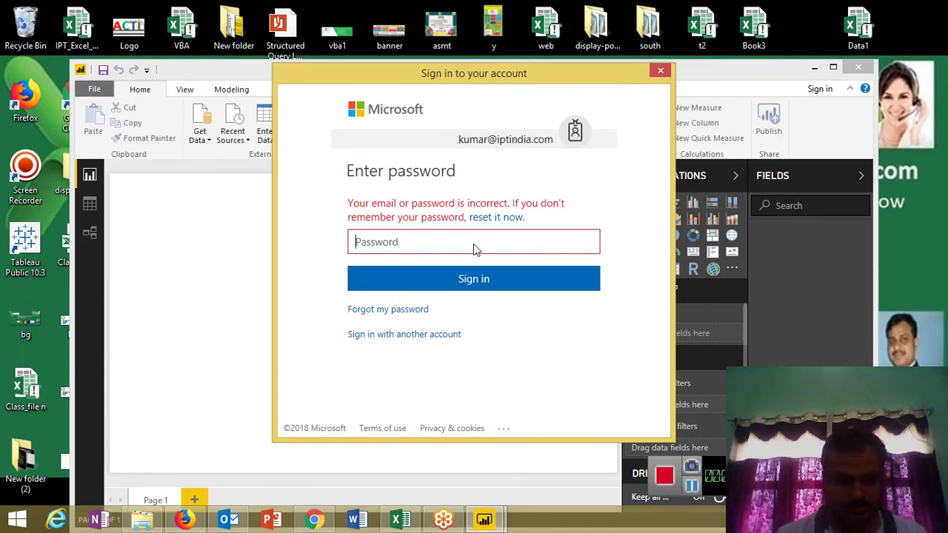
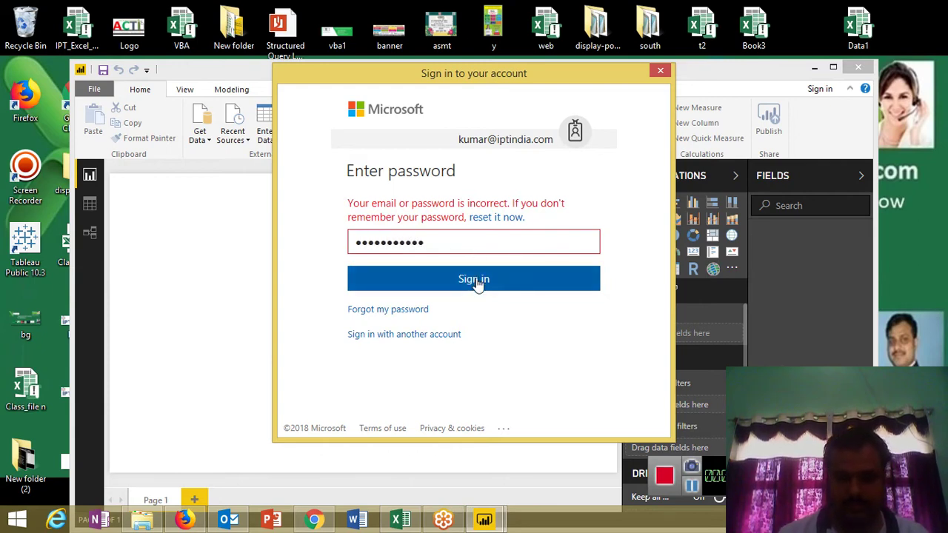
Clear the rejected password, enter the correct one, and sign in again.
click(476, 279)
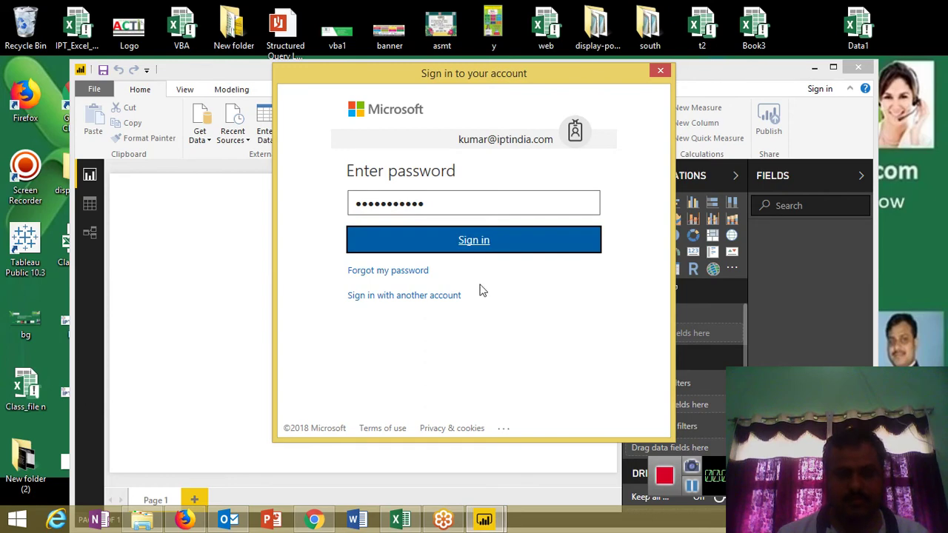
click(464, 246)
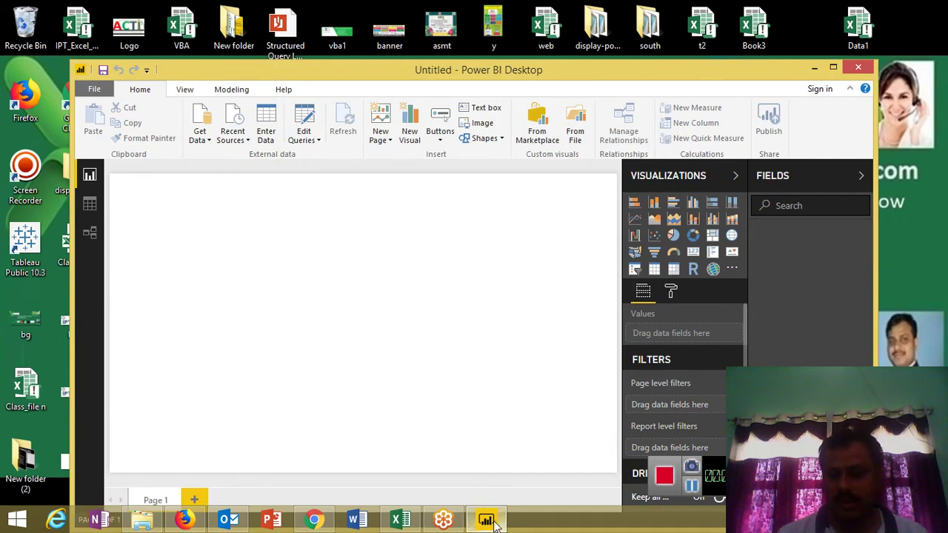
Close Power BI Desktop and relaunch it from its desktop icon.
click(857, 69)
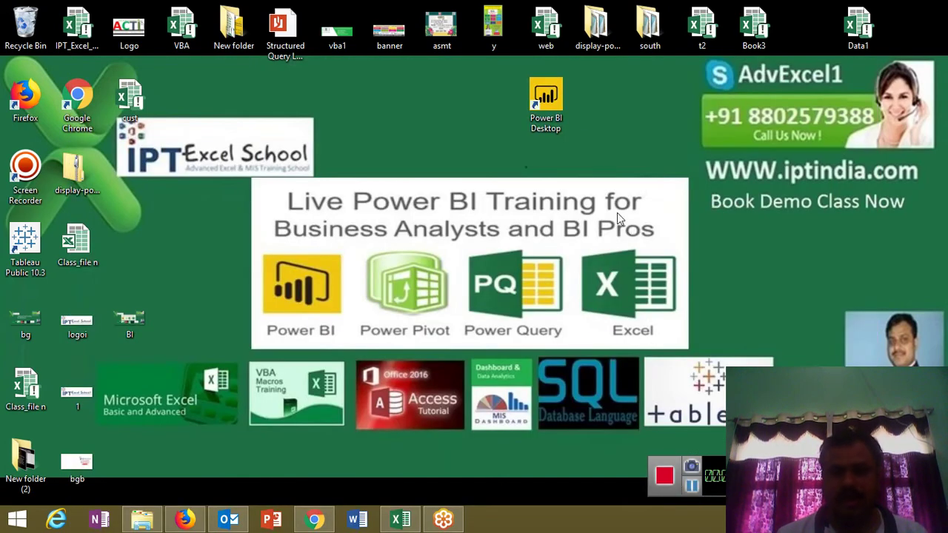
double_click(550, 97)
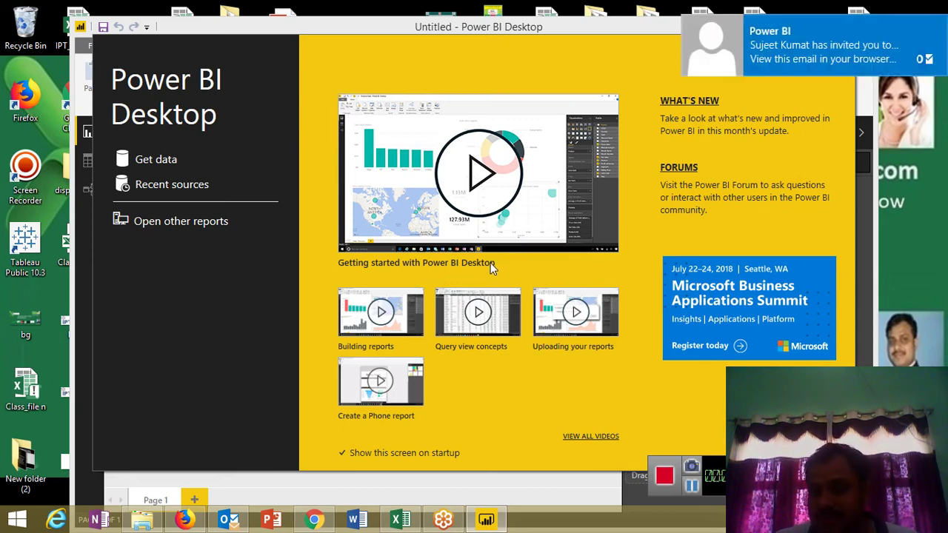
Dismiss the invitation notification and open the Get data source list.
click(937, 31)
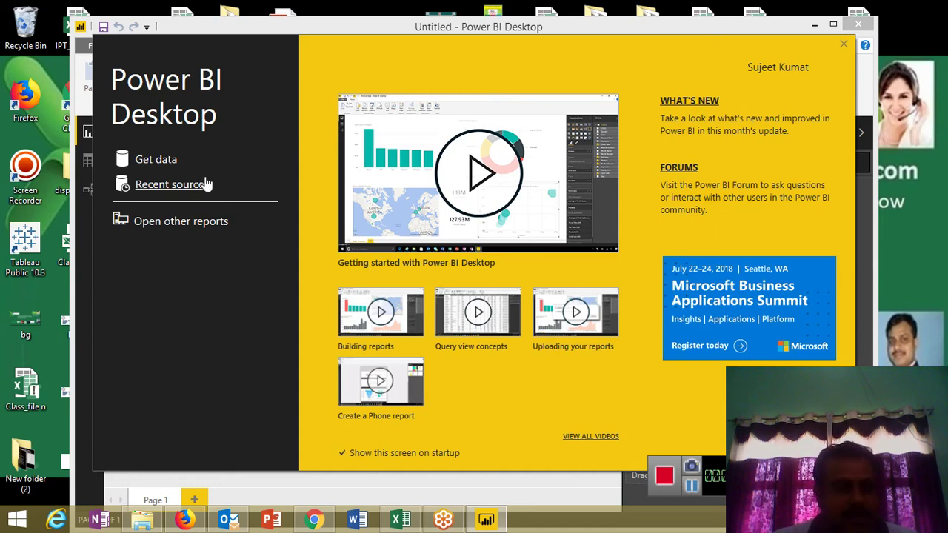
click(166, 169)
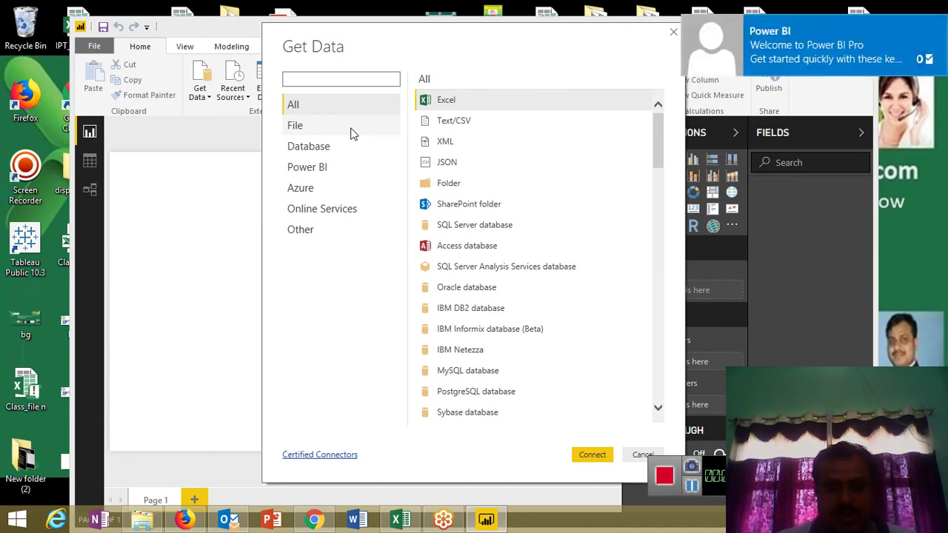
Close the Power BI Pro welcome toast and minimize everything to reveal the Windows desktop.
click(938, 26)
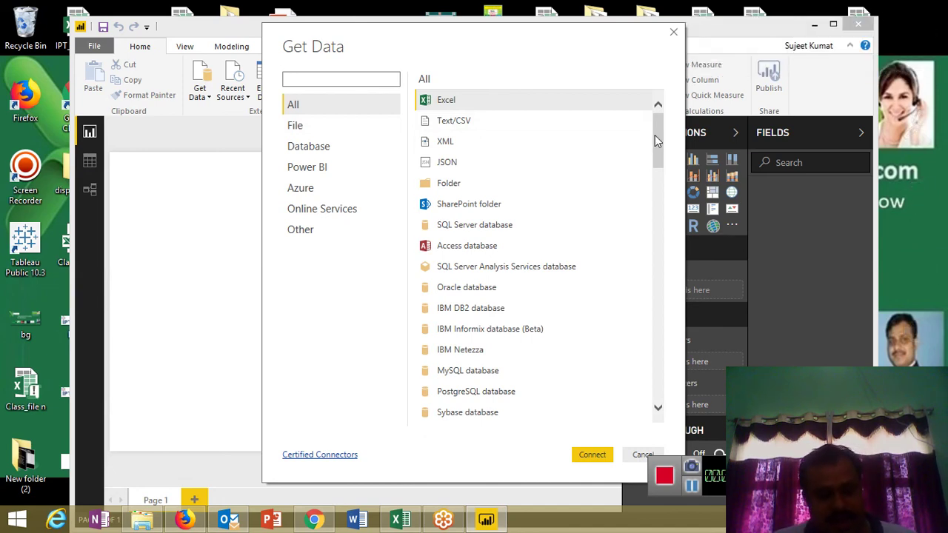
key(super+d)
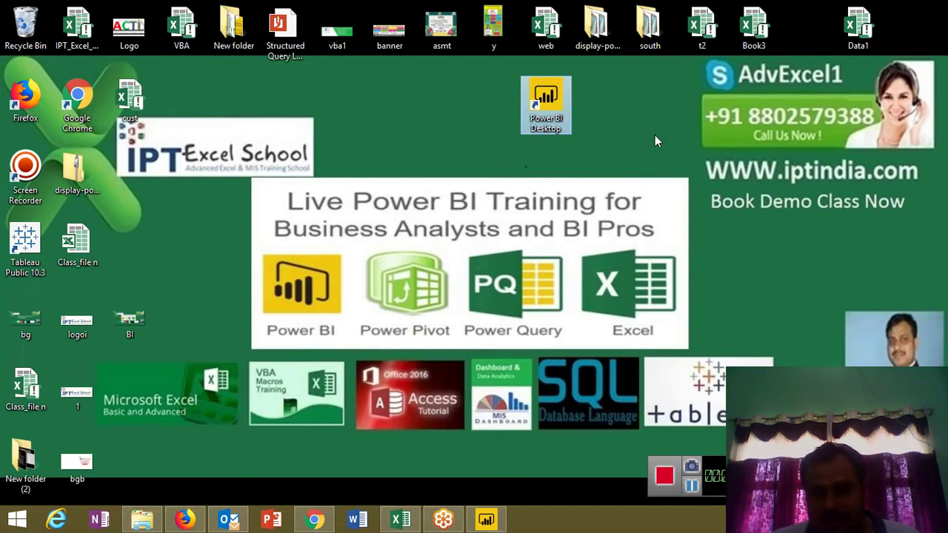